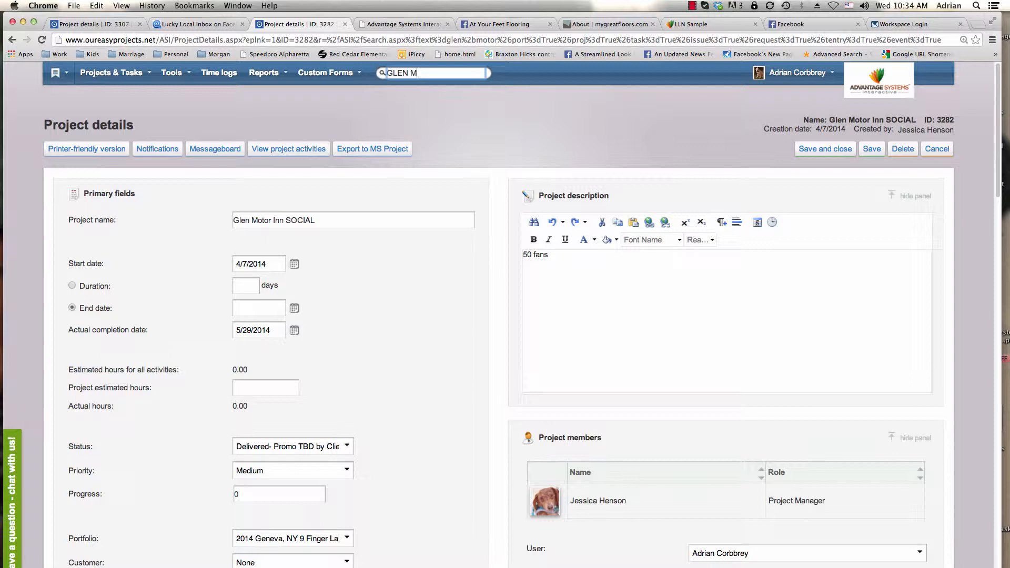
Step: Search the projects for "GLEN MOTOR" and open the Glen Motor Inn SOCIAL project's details
{"action": "type", "text": "R"}
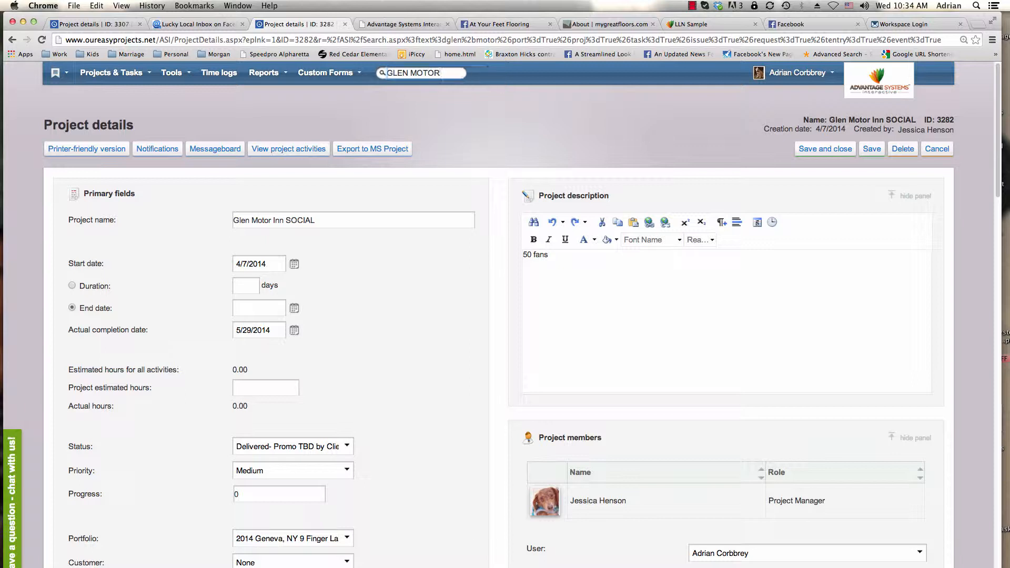
{"action": "key", "text": "Return"}
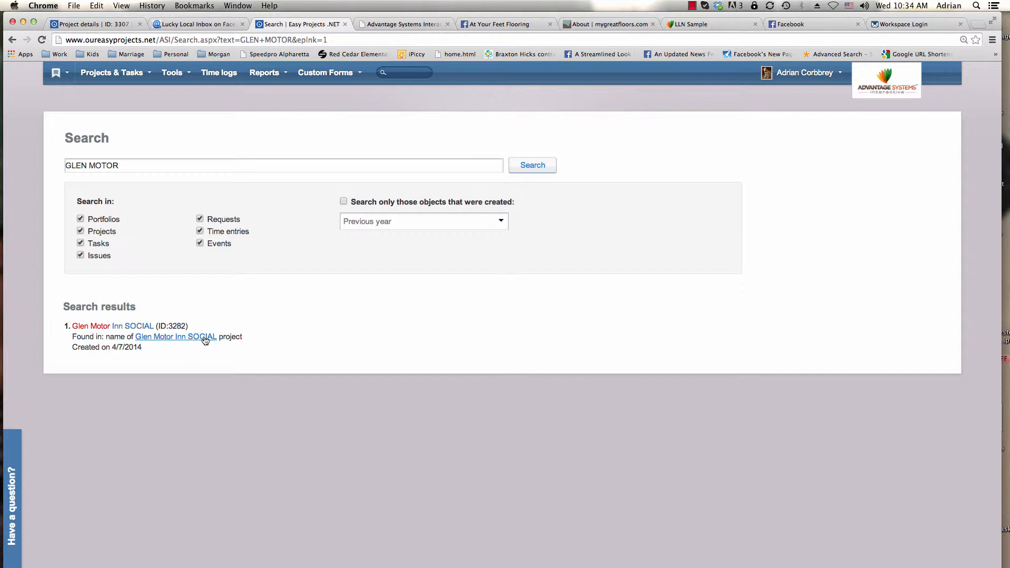
{"action": "left_click", "coordinate": [205, 340]}
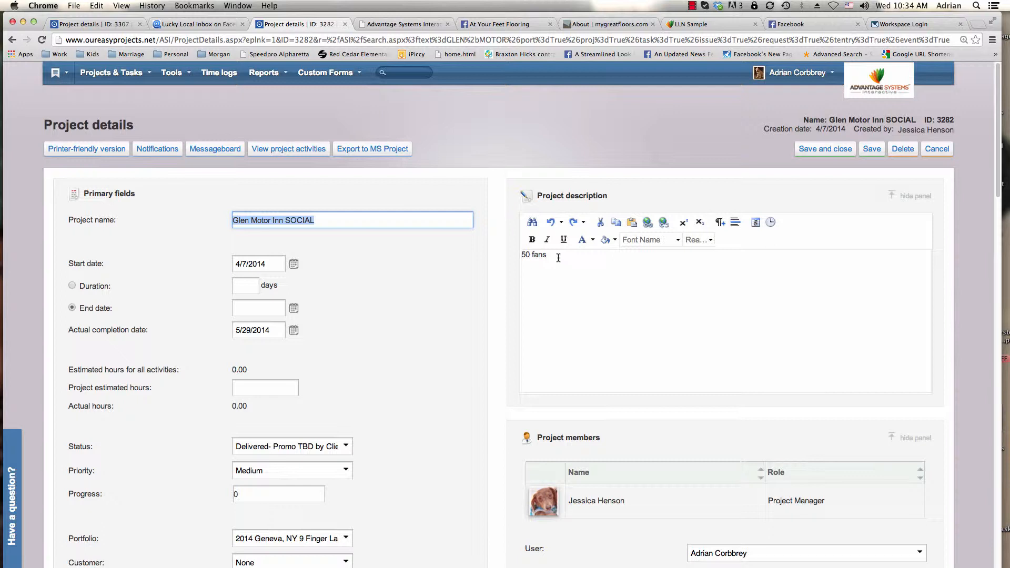
Step: Examine the project description and browse the available options for the project status
{"action": "left_click_drag", "start_coordinate": [548, 255], "coordinate": [517, 254]}
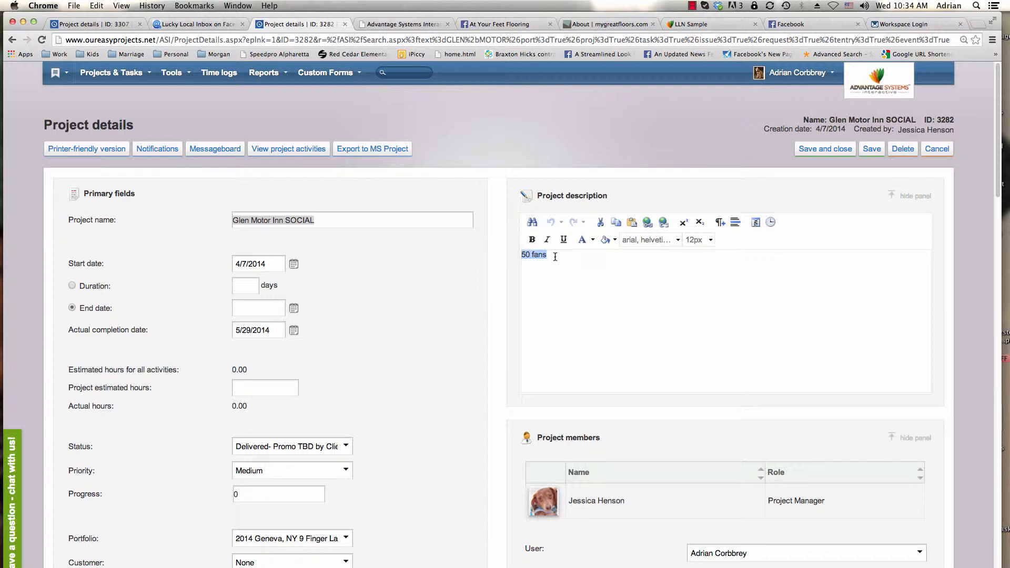
{"action": "left_click", "coordinate": [586, 255]}
{"action": "left_click_drag", "start_coordinate": [998, 163], "coordinate": [998, 210]}
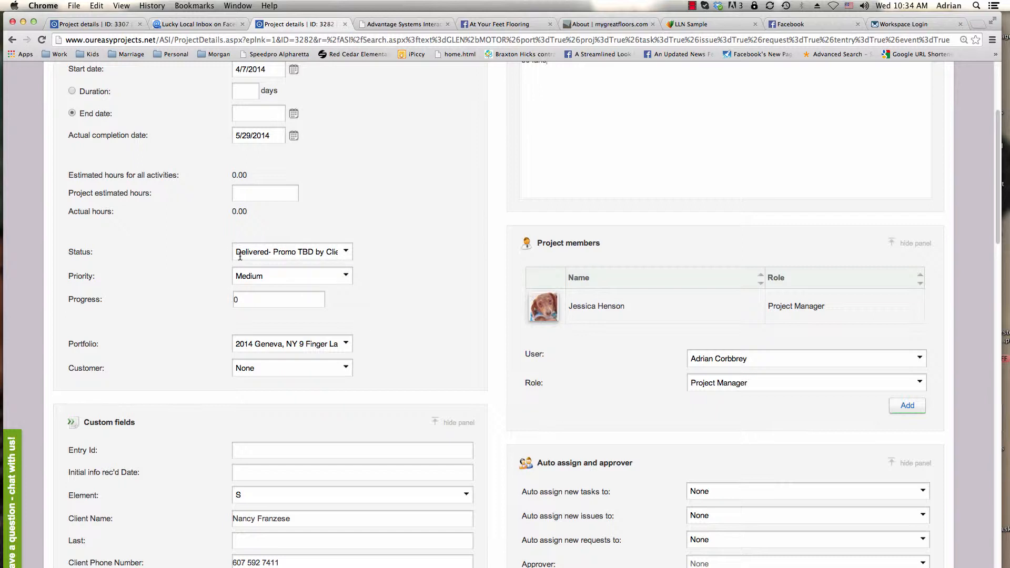
{"action": "left_click", "coordinate": [346, 254]}
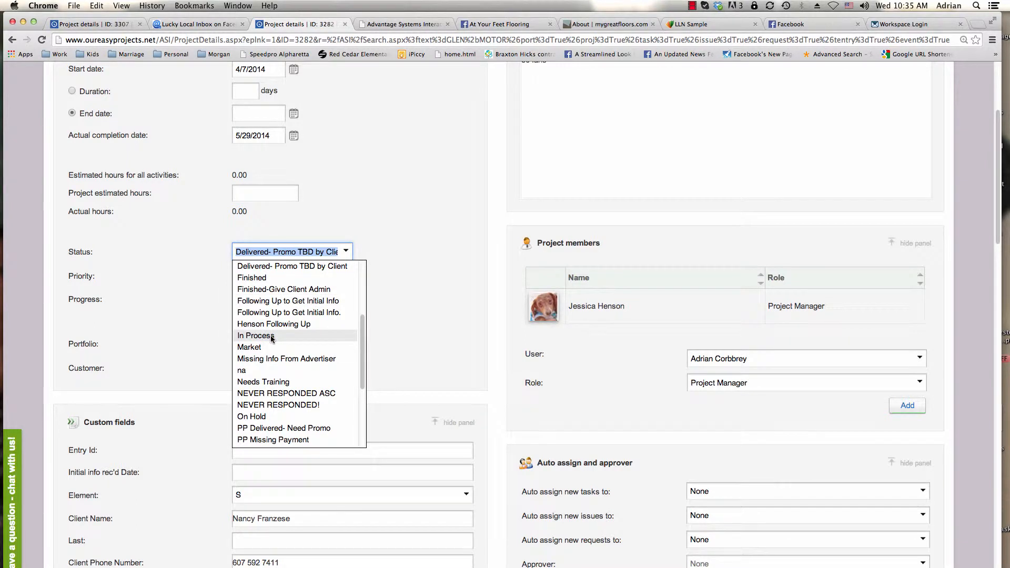
{"action": "left_click_drag", "start_coordinate": [363, 342], "coordinate": [362, 299]}
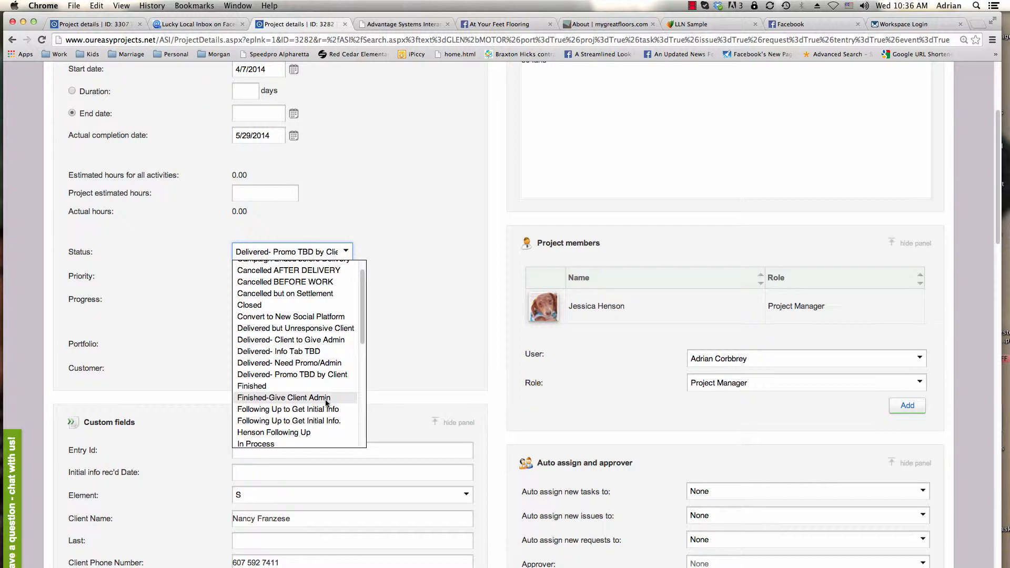
{"action": "scroll", "coordinate": [326, 402], "scroll_direction": "down", "scroll_amount": 5}
{"action": "left_click", "coordinate": [375, 339]}
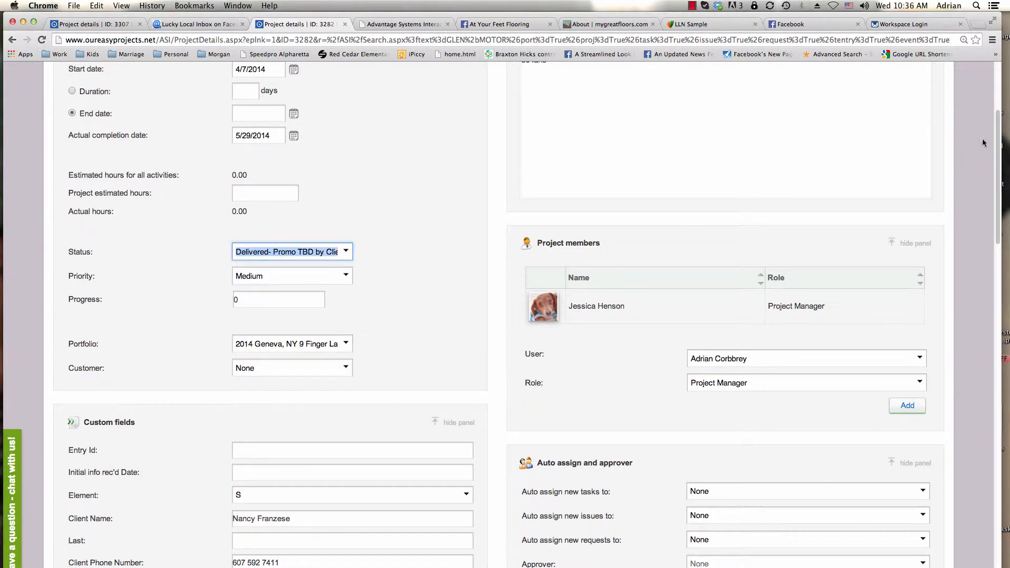
Step: Review the project's custom fields, from client and account manager contact details to the element quantities and 12-month dates
{"action": "left_click_drag", "start_coordinate": [998, 122], "coordinate": [1000, 214]}
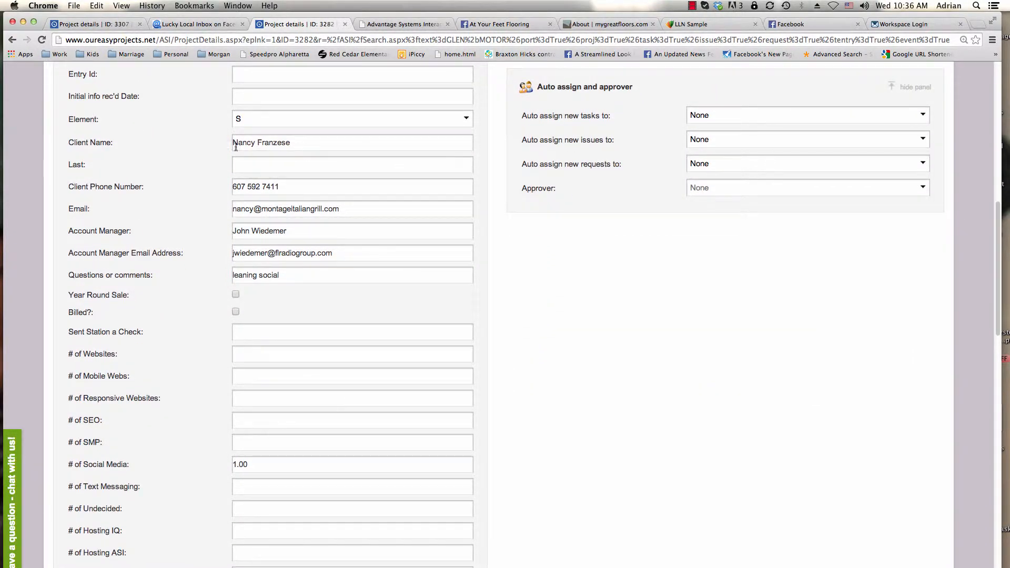
{"action": "left_click", "coordinate": [292, 142]}
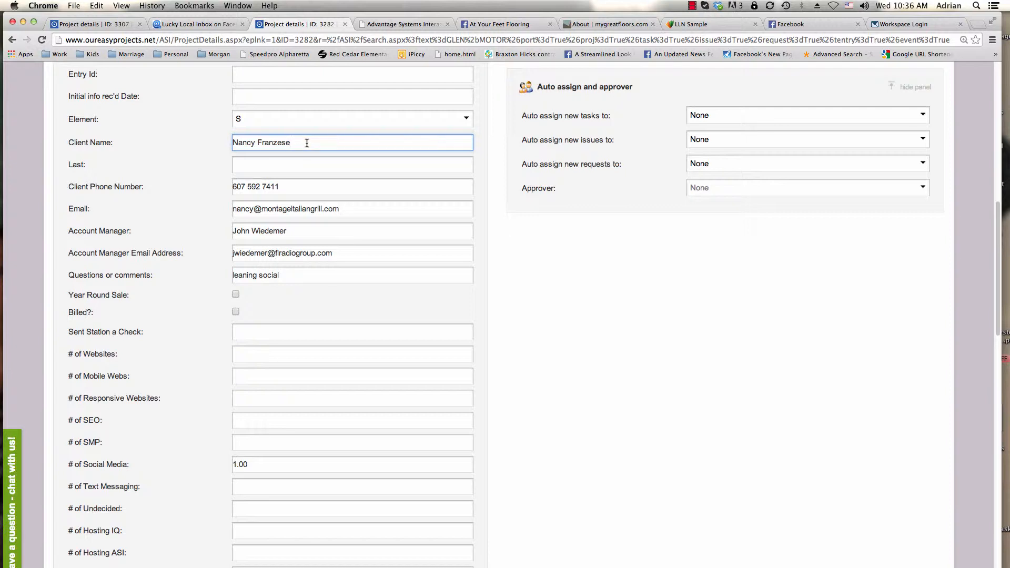
{"action": "type", "text": ","}
{"action": "key", "text": "BackSpace"}
{"action": "left_click", "coordinate": [363, 207]}
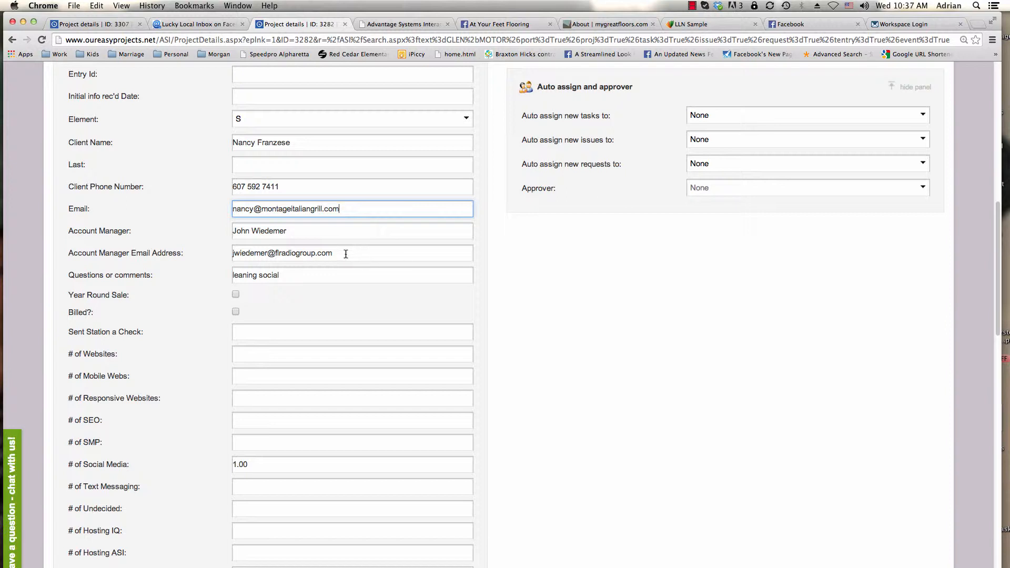
{"action": "left_click_drag", "start_coordinate": [347, 254], "coordinate": [229, 254]}
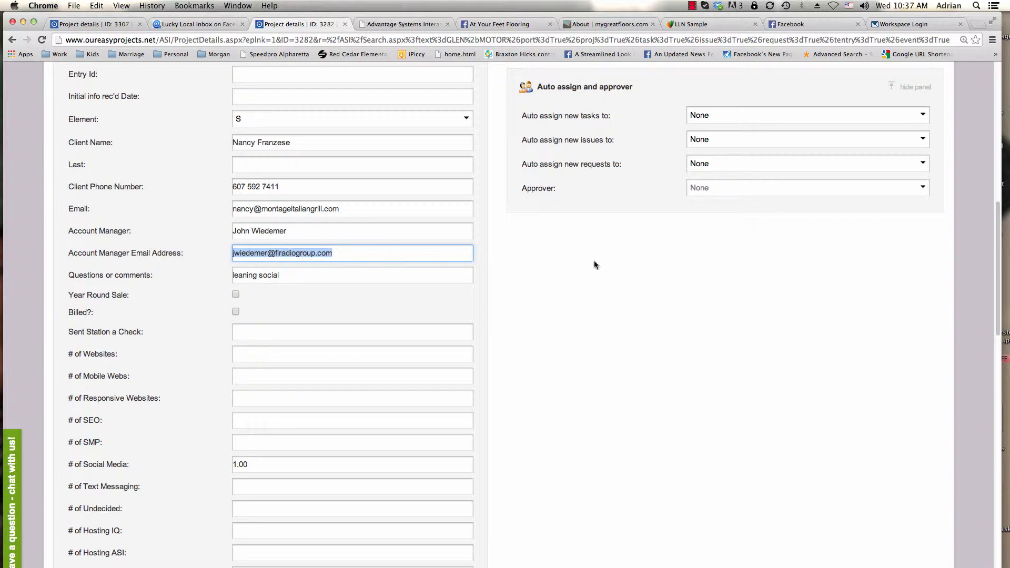
{"action": "mouse_move", "coordinate": [1000, 213]}
{"action": "left_mouse_down"}
{"action": "mouse_move", "coordinate": [1001, 236]}
{"action": "mouse_move", "coordinate": [997, 218]}
{"action": "left_mouse_up"}
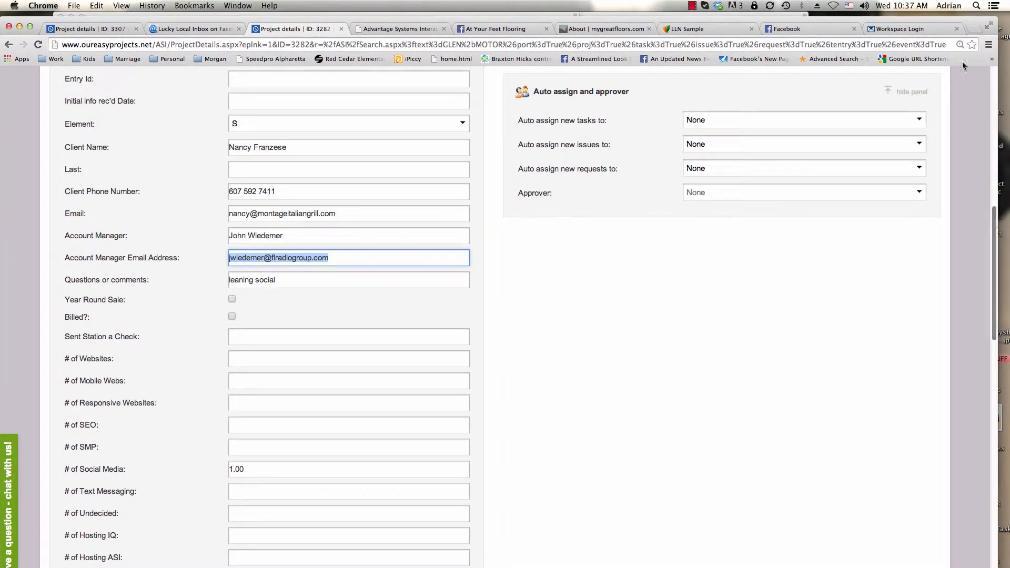
{"action": "left_click_drag", "start_coordinate": [972, 22], "coordinate": [972, 18]}
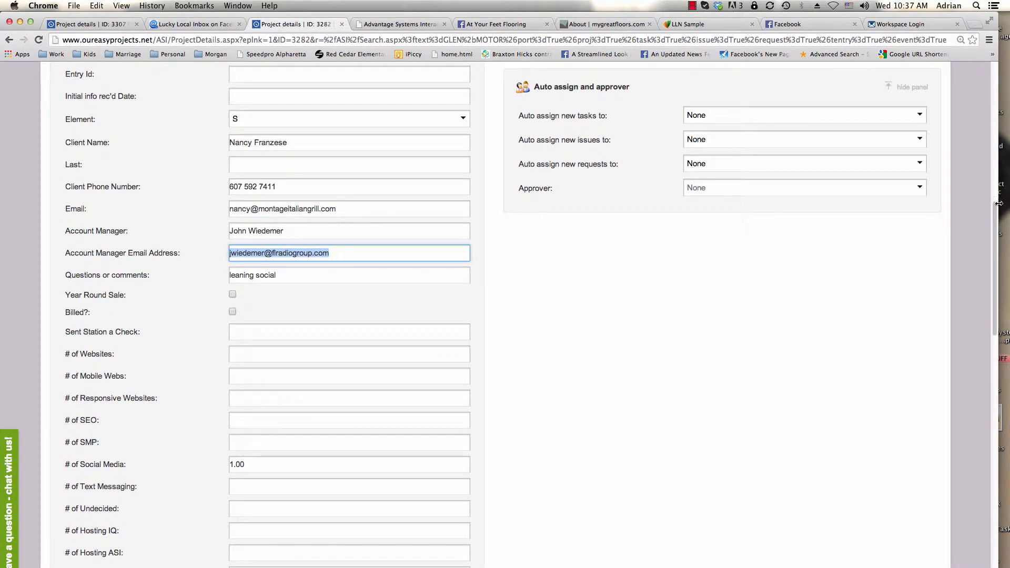
{"action": "scroll", "coordinate": [989, 269], "scroll_direction": "down", "scroll_amount": 5}
{"action": "scroll", "coordinate": [989, 268], "scroll_direction": "down", "scroll_amount": 7}
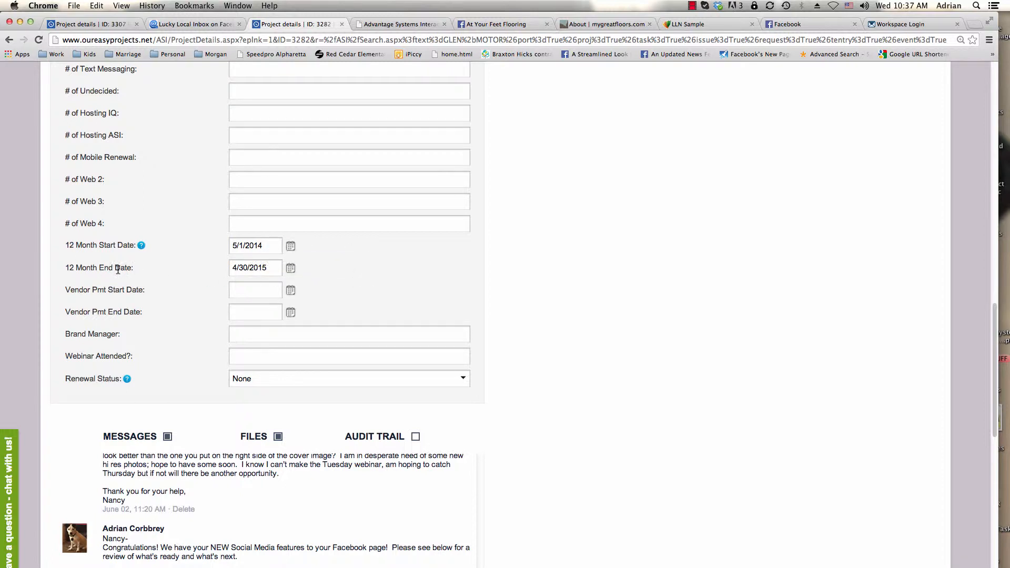
Step: Open Easy Projects in a new browser tab and go to the portfolio list
{"action": "left_click", "coordinate": [974, 24]}
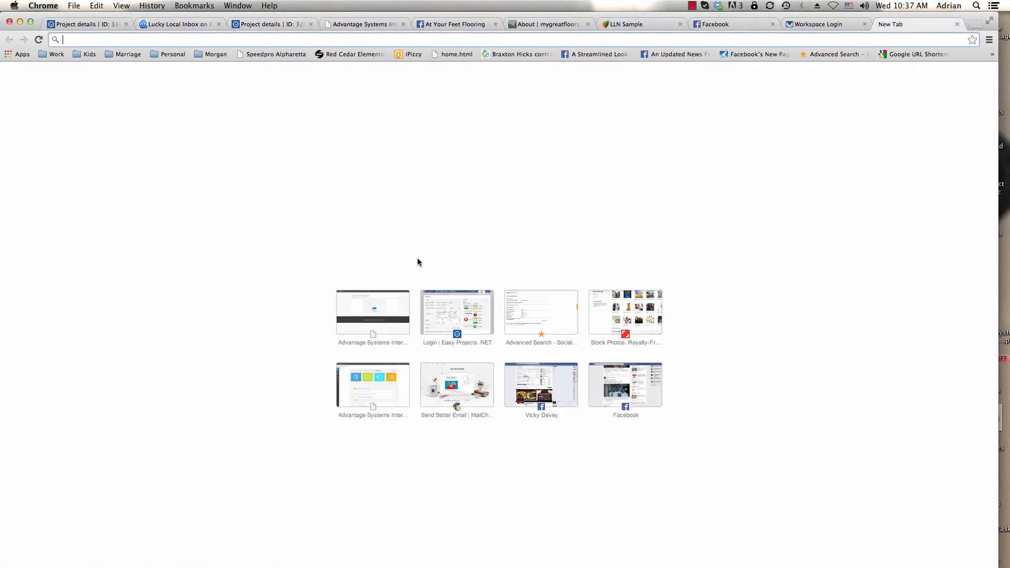
{"action": "left_click", "coordinate": [450, 313]}
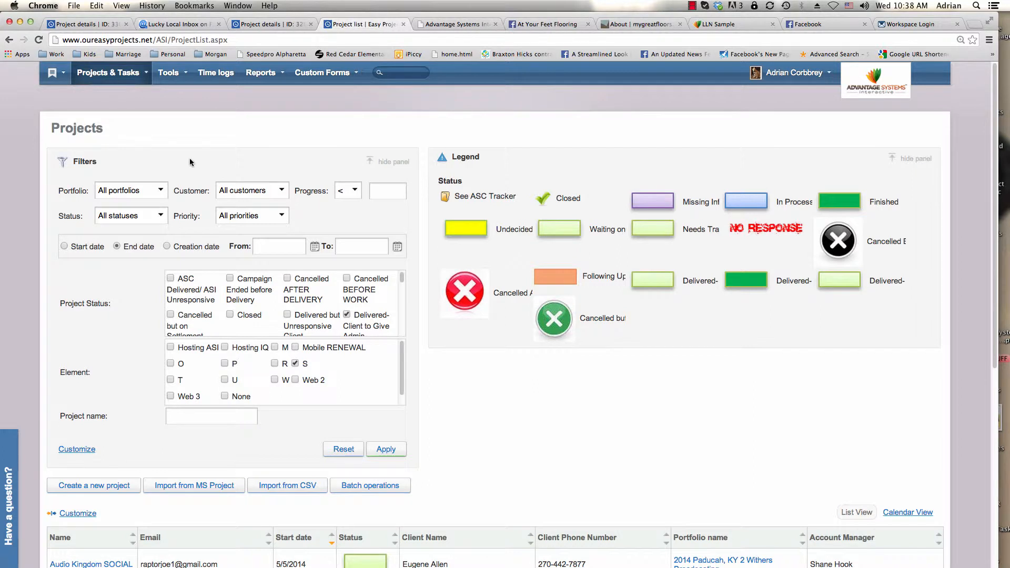
{"action": "left_click", "coordinate": [124, 74]}
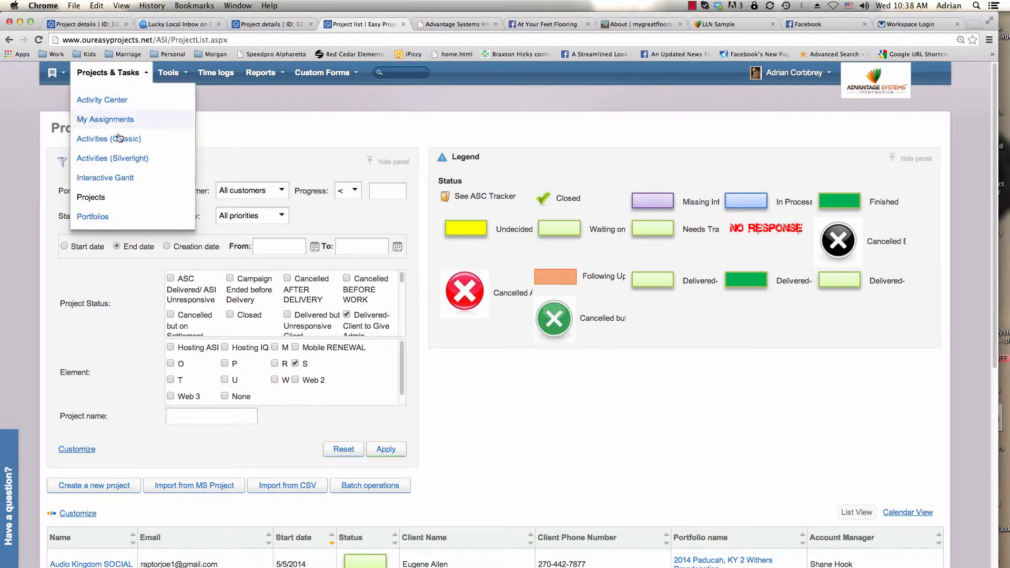
{"action": "left_click", "coordinate": [105, 221]}
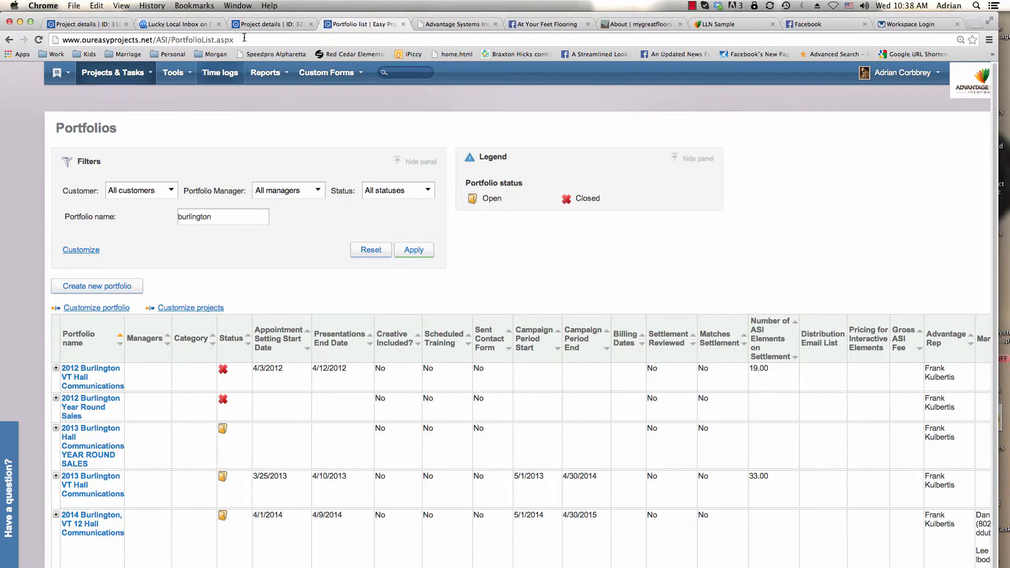
Step: Check which portfolio the Glen Motor Inn SOCIAL project belongs to and filter the portfolio list by the name "geneva"
{"action": "left_click", "coordinate": [262, 26]}
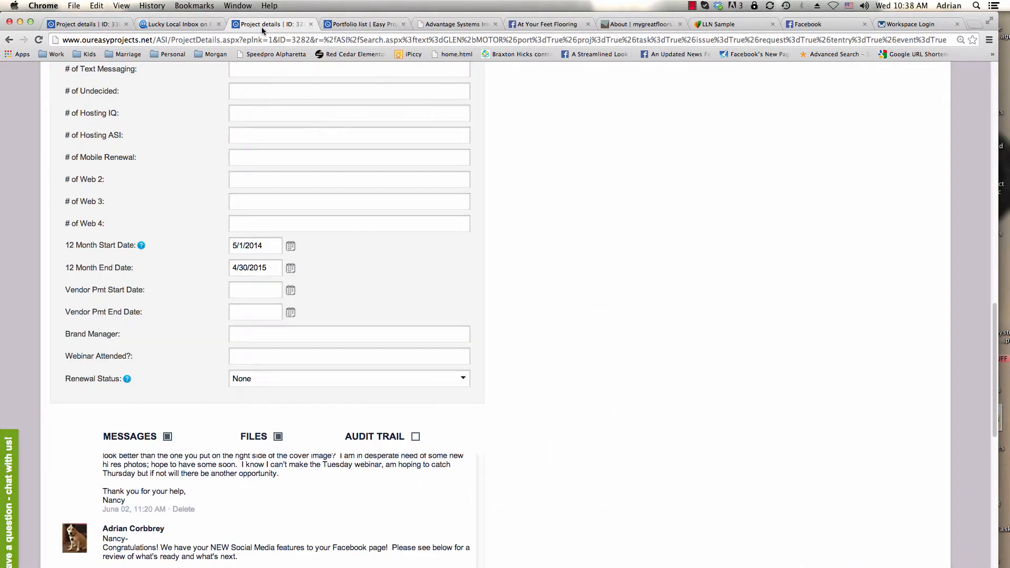
{"action": "left_click_drag", "start_coordinate": [996, 419], "coordinate": [986, 281]}
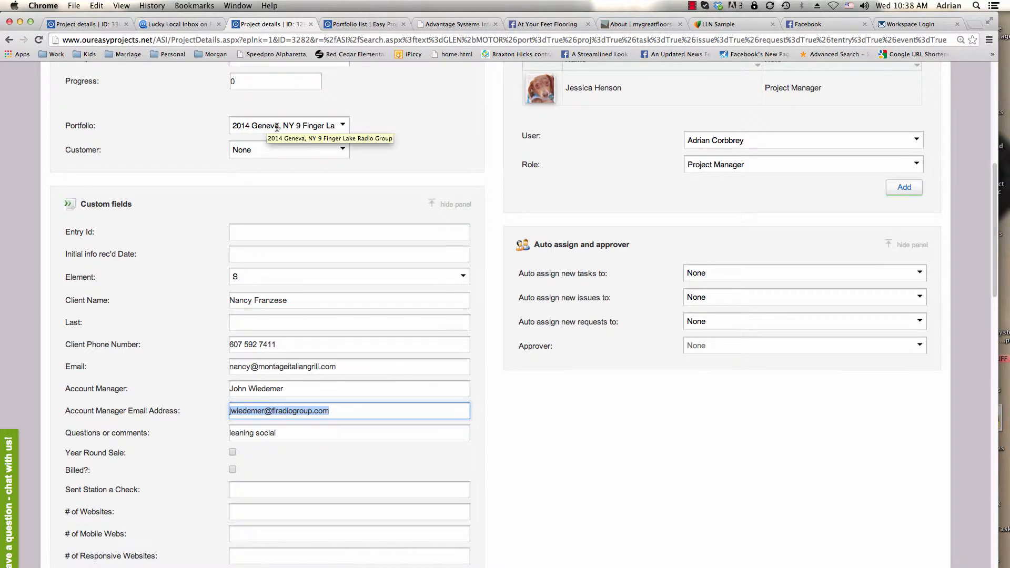
{"action": "left_click", "coordinate": [363, 24]}
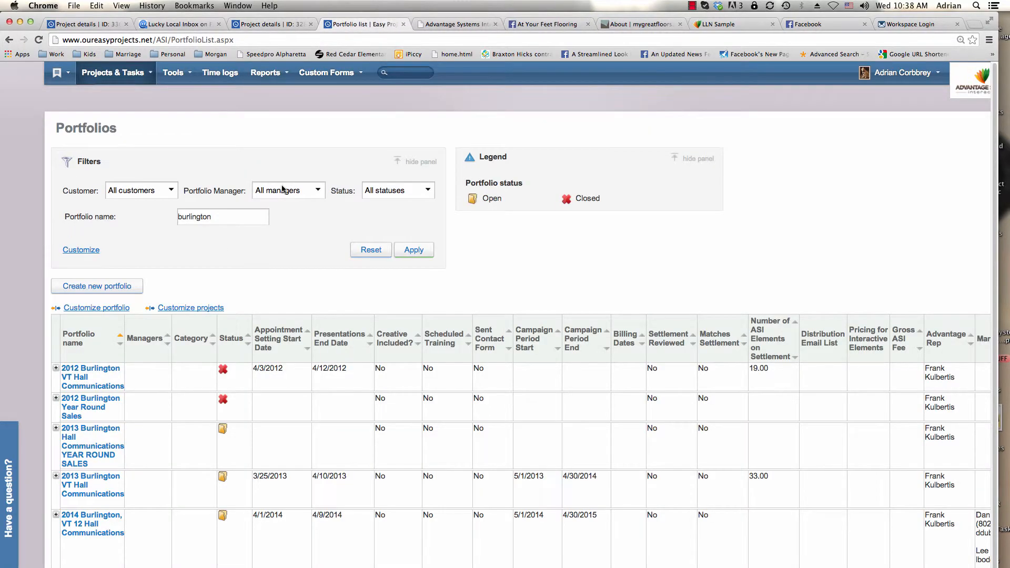
{"action": "left_click_drag", "start_coordinate": [215, 217], "coordinate": [168, 215]}
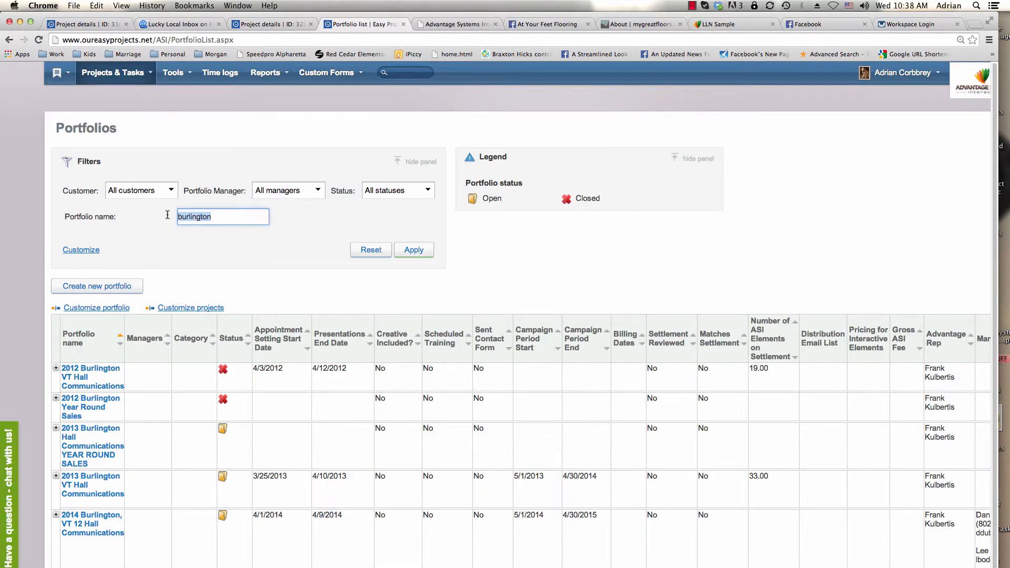
{"action": "type", "text": "geneva"}
{"action": "left_click", "coordinate": [414, 251]}
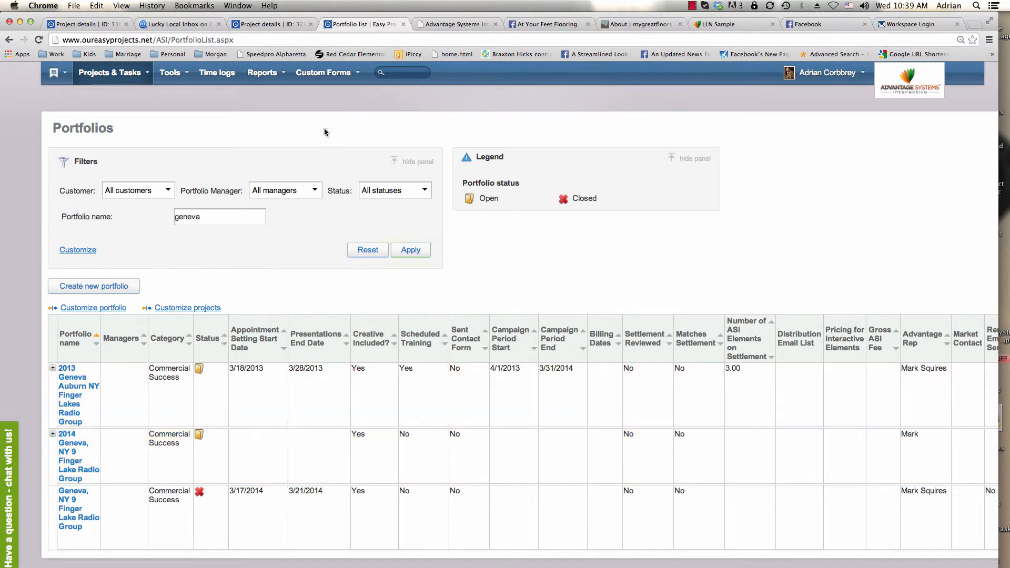
Step: Set the 12 Month End Date of the Glen Motor Inn SOCIAL project to 3/31/2015
{"action": "left_click", "coordinate": [265, 25]}
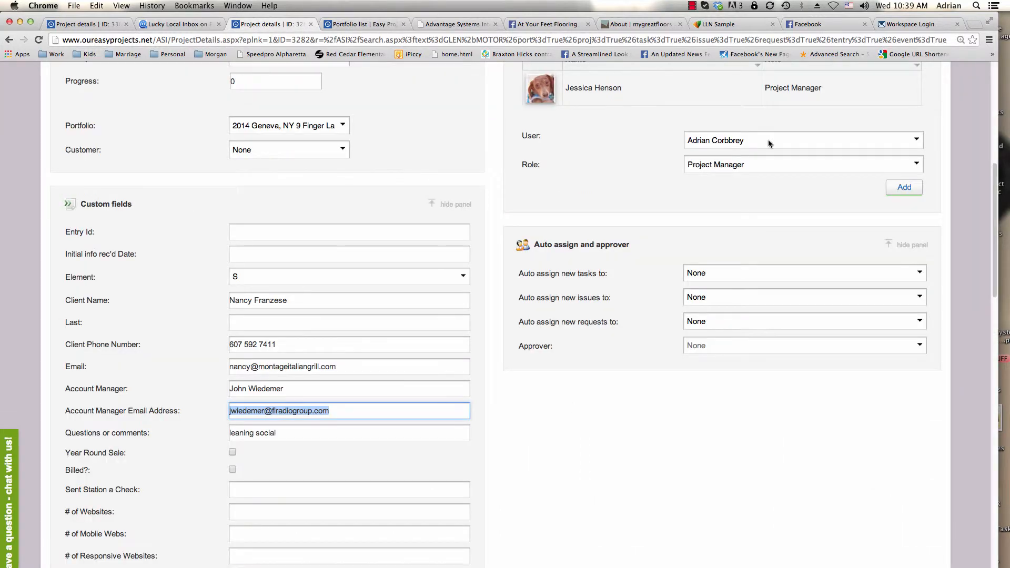
{"action": "left_click_drag", "start_coordinate": [995, 216], "coordinate": [988, 361]}
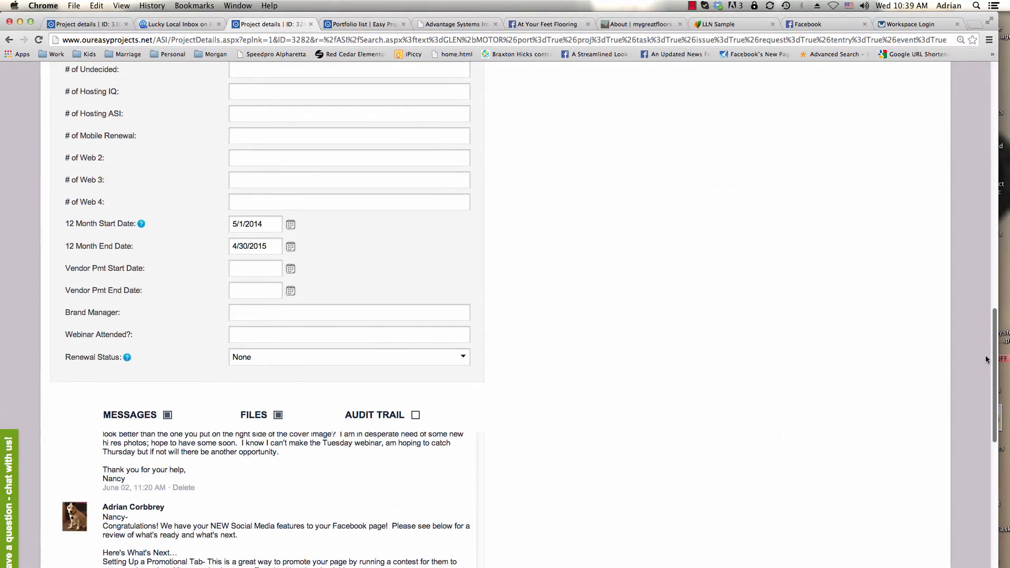
{"action": "left_click_drag", "start_coordinate": [248, 244], "coordinate": [218, 245]}
{"action": "type", "text": "3/31"}
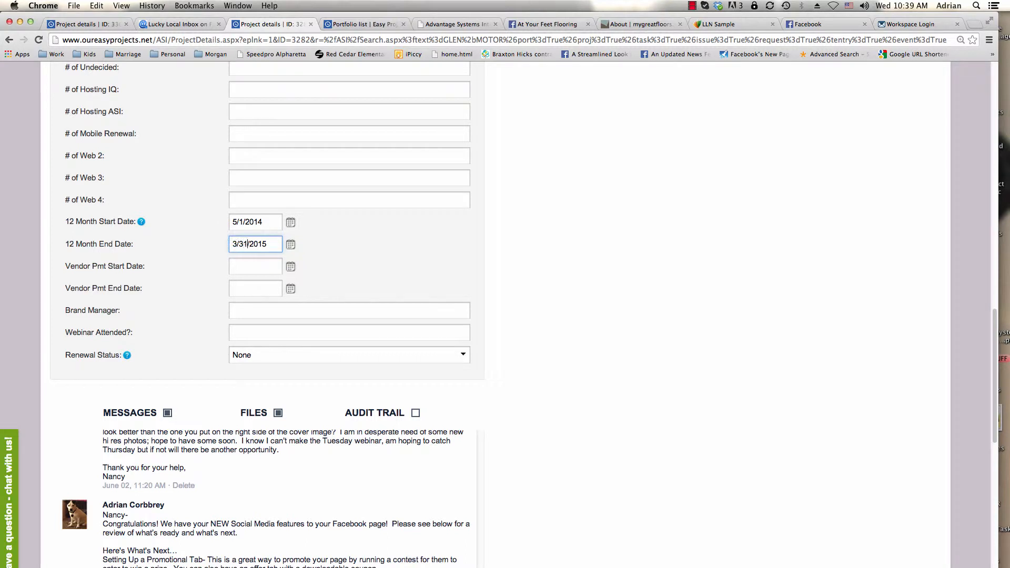
{"action": "left_click", "coordinate": [356, 248]}
Step: Review the project's messages and the list of people who can be notified, cancel the notification dialog, and return to the primary fields
{"action": "scroll", "coordinate": [995, 370], "scroll_direction": "down", "scroll_amount": 1}
{"action": "left_click_drag", "start_coordinate": [996, 370], "coordinate": [985, 461]}
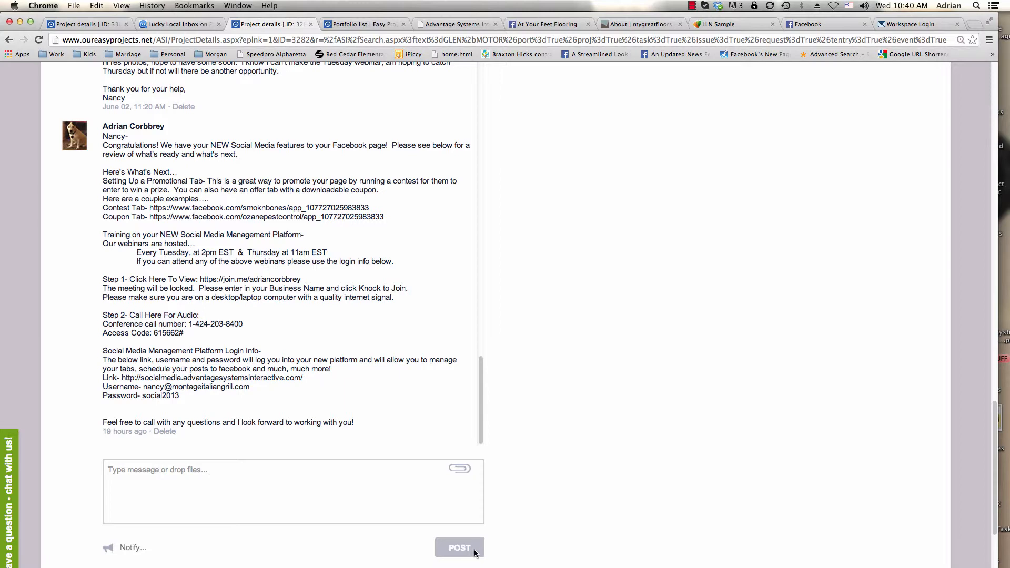
{"action": "left_click", "coordinate": [149, 550]}
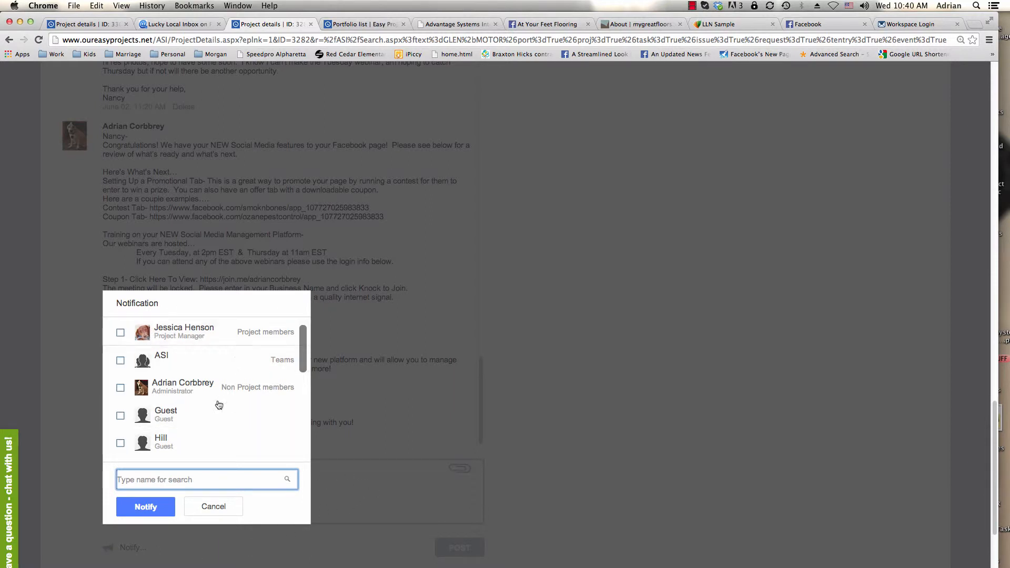
{"action": "left_click", "coordinate": [224, 513]}
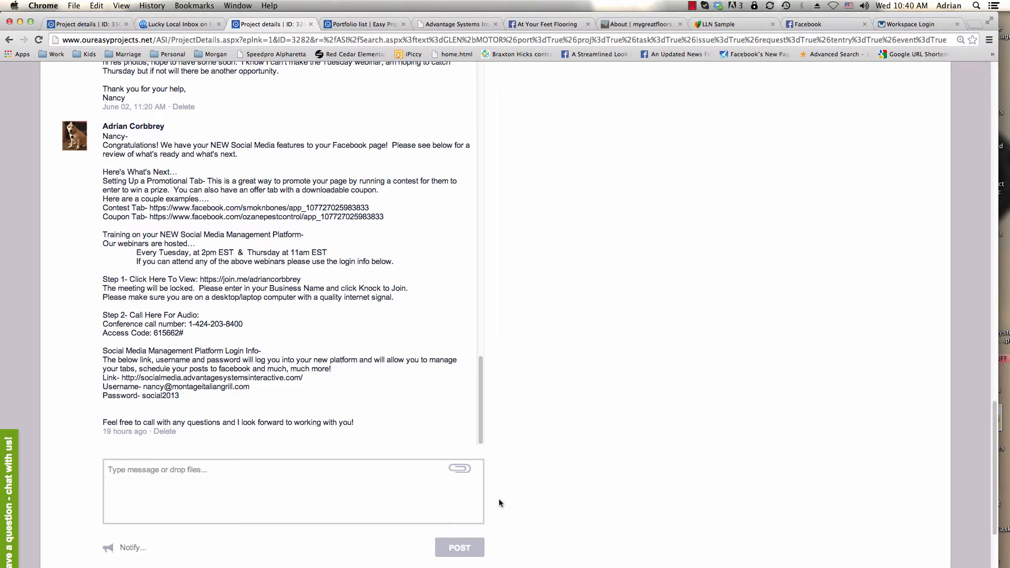
{"action": "left_click_drag", "start_coordinate": [994, 528], "coordinate": [985, 476]}
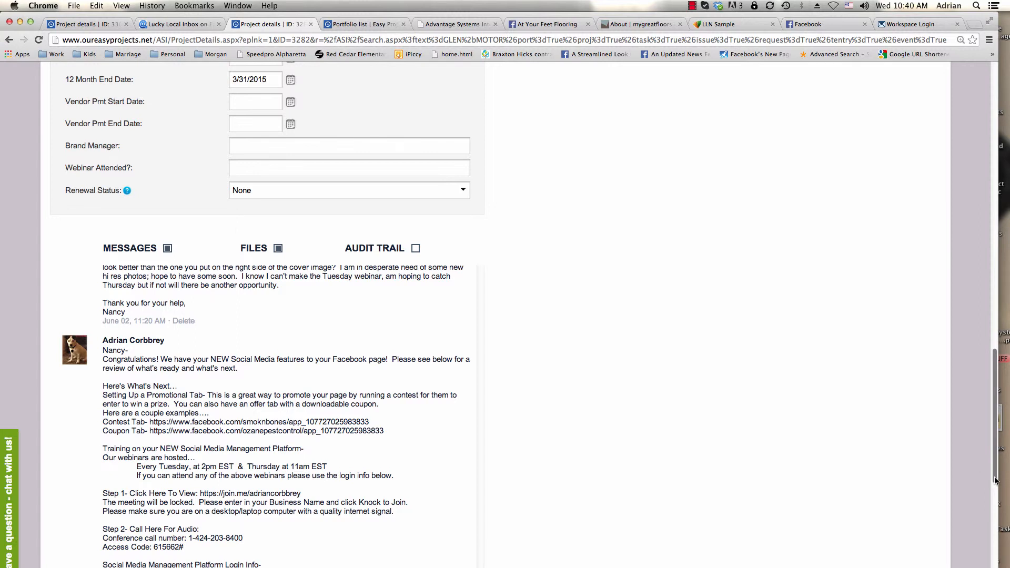
{"action": "left_click_drag", "start_coordinate": [996, 480], "coordinate": [1003, 157]}
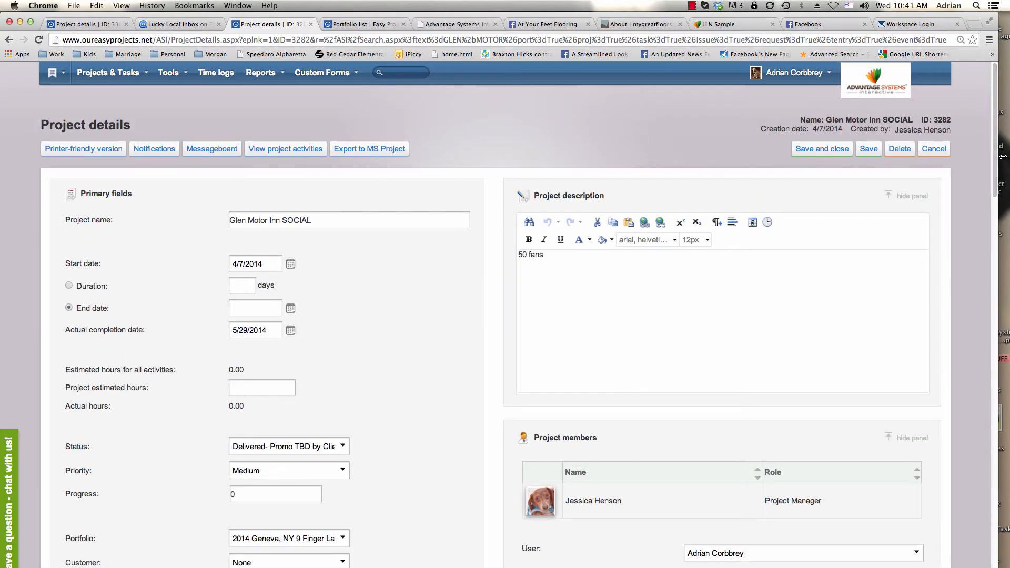